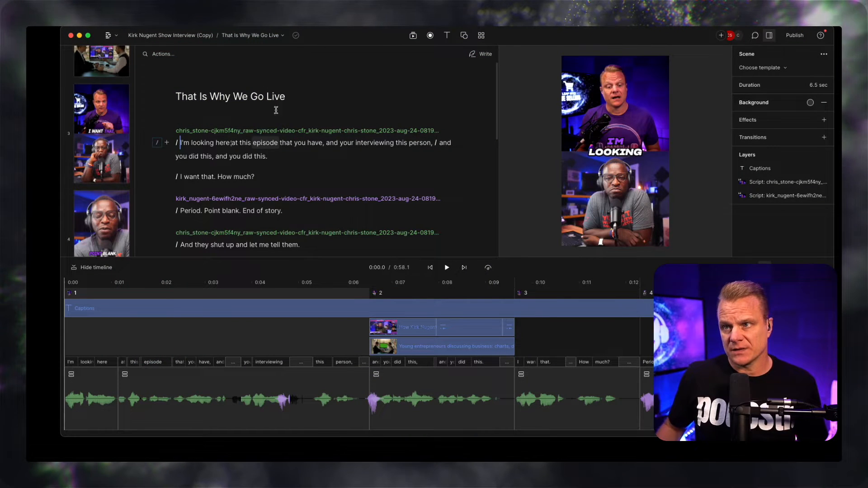
# Step: Switch to the Kirk Nugent Show Interview composition and look through the project's compositions
pyautogui.click(256, 36)
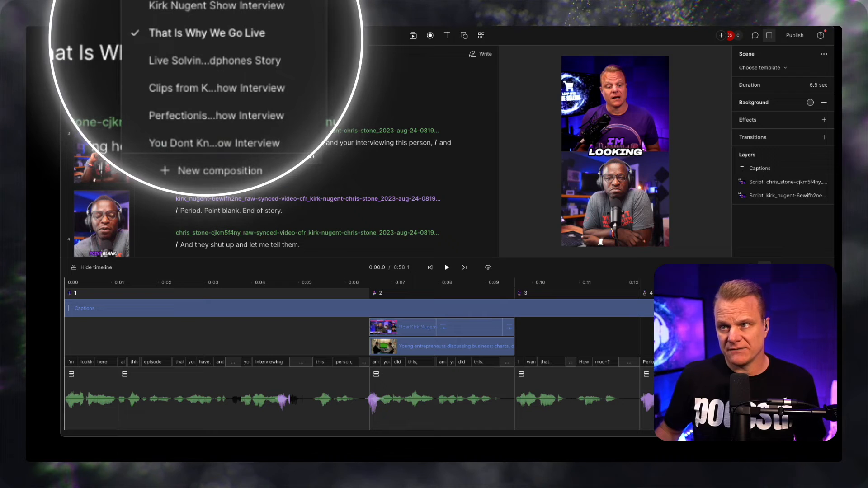
pyautogui.click(186, 7)
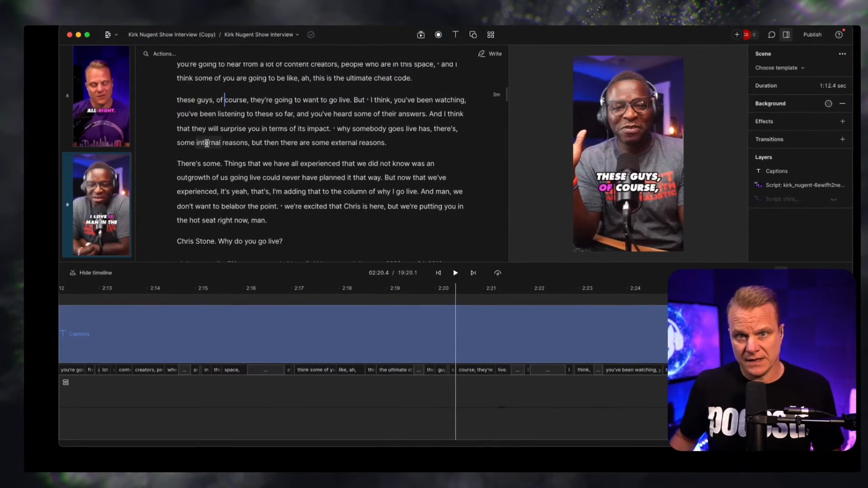
pyautogui.scroll(-9, 91, 154)
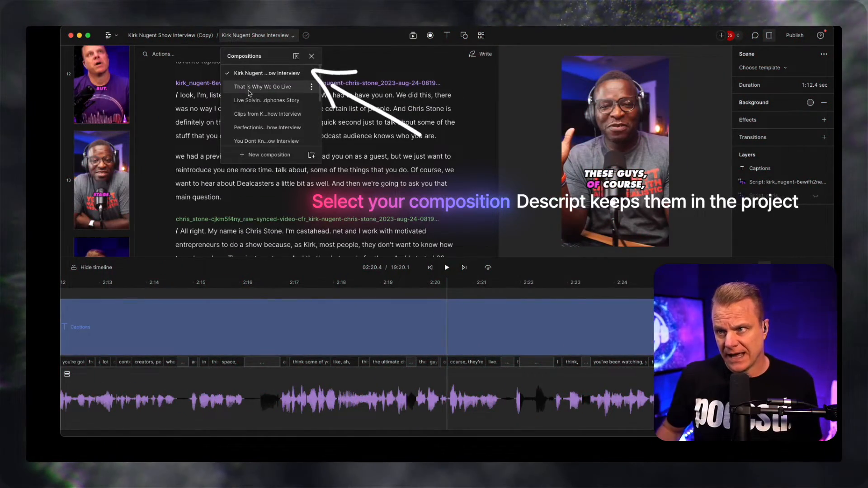
# Step: Return to the That Is Why We Go Live composition and preview its opening seconds
pyautogui.click(247, 89)
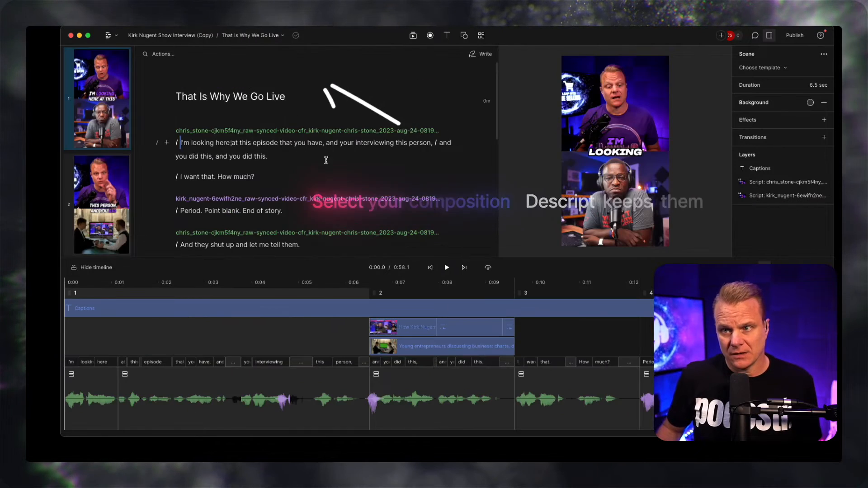
pyautogui.scroll(-2, 306, 160)
pyautogui.scroll(4, 287, 147)
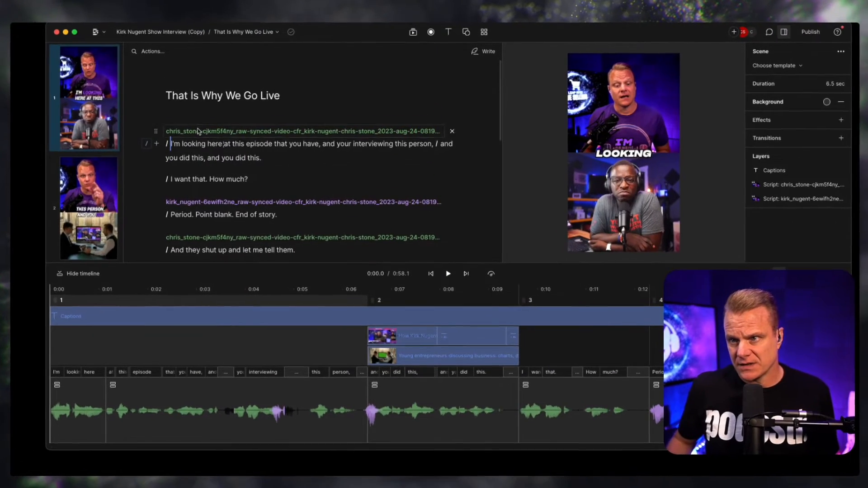
pyautogui.click(448, 273)
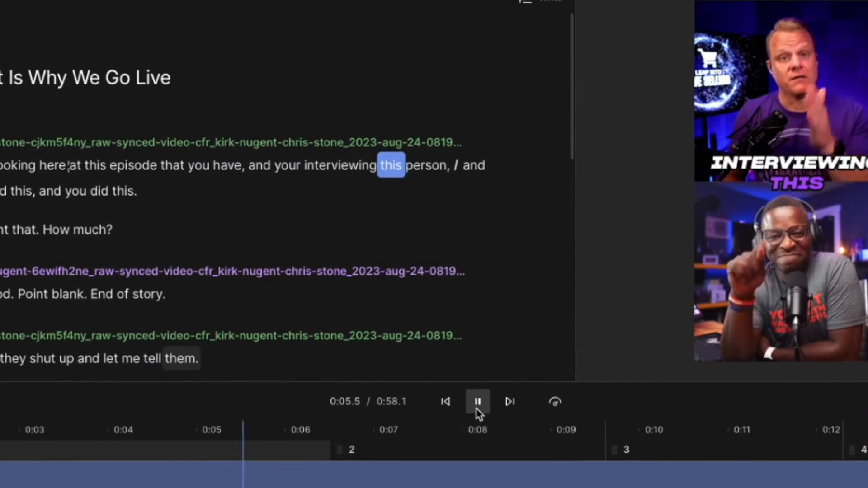
pyautogui.click(478, 417)
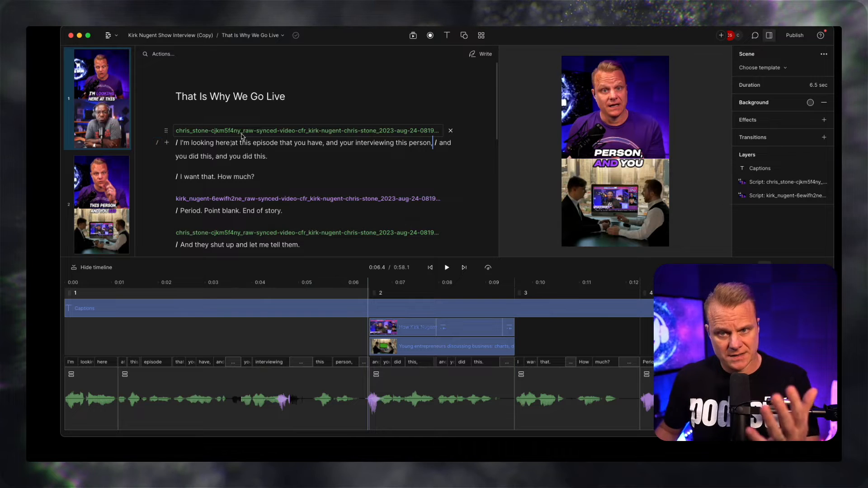
# Step: Scroll the script and jump to scene 2 with the business-meeting clip
pyautogui.scroll(-10, 236, 139)
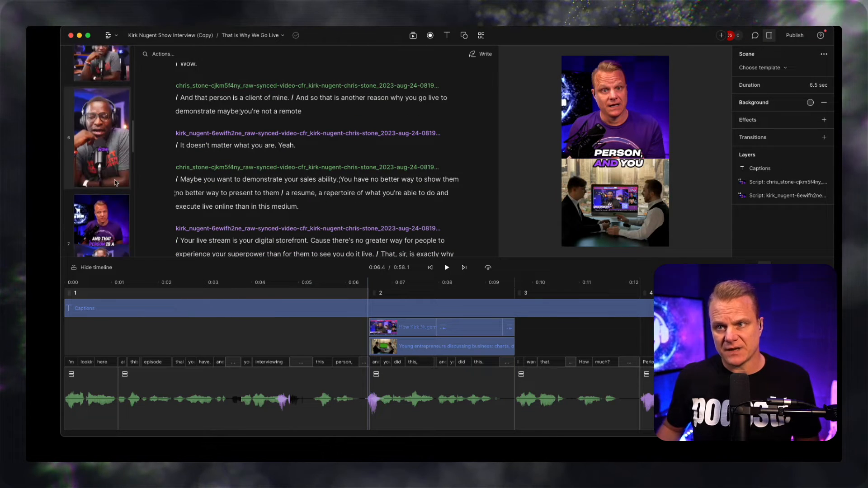
pyautogui.scroll(-10, 115, 183)
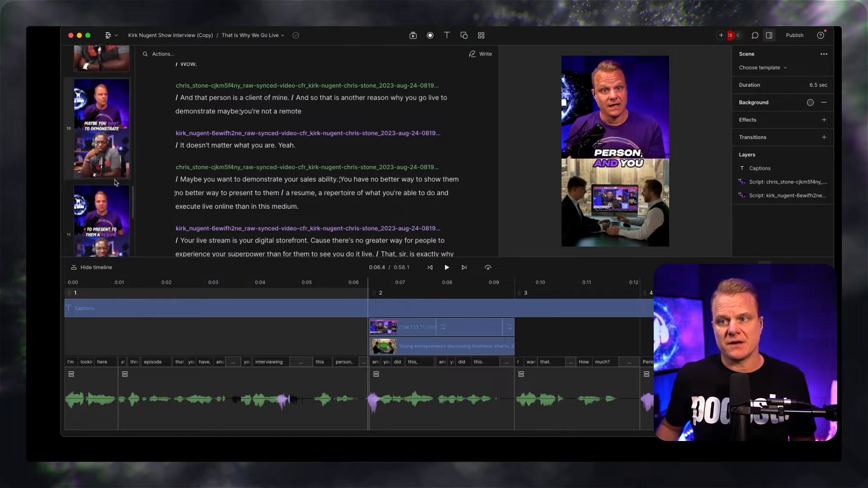
pyautogui.scroll(-5, 116, 182)
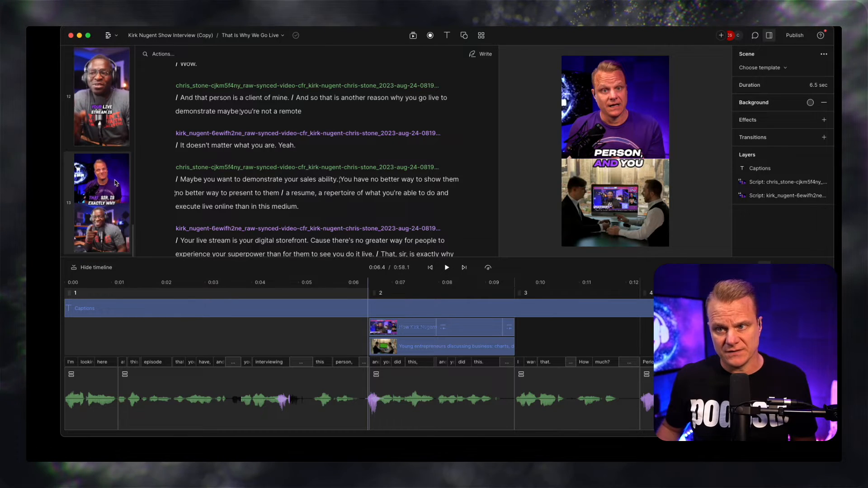
pyautogui.scroll(20, 115, 183)
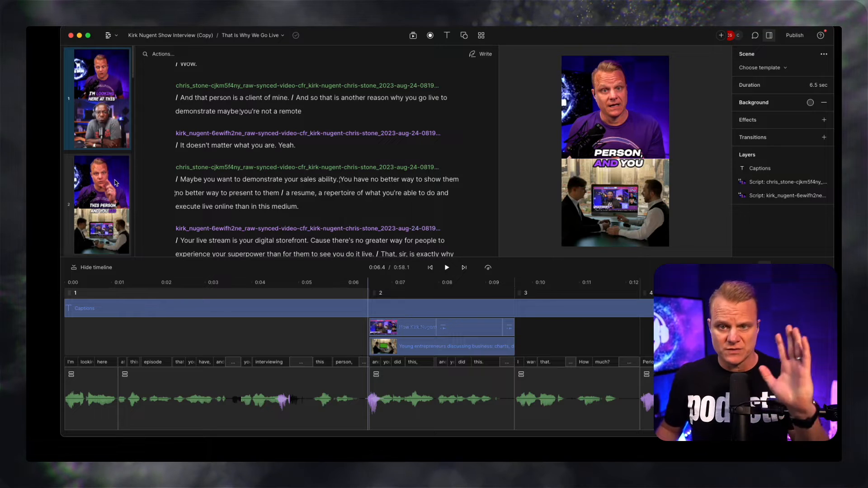
pyautogui.click(115, 203)
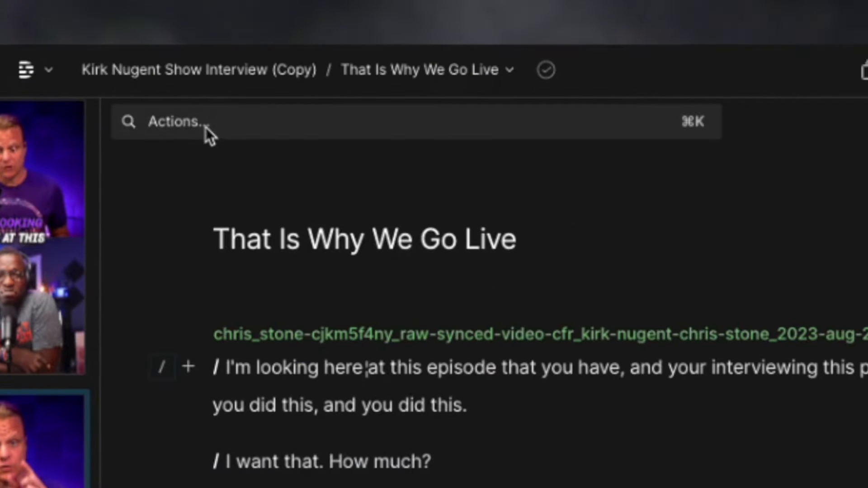
# Step: Load the Ask AI prompt 'Draft a YouTube-style description for this.' from the Publish options
pyautogui.click(205, 126)
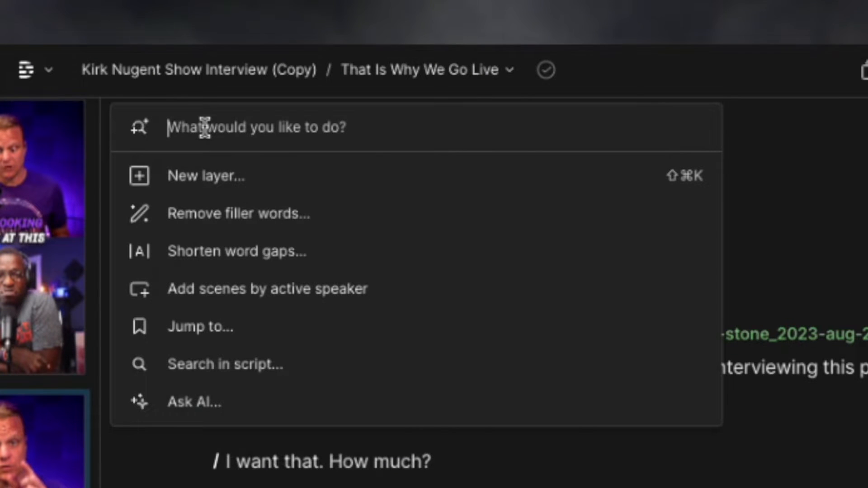
pyautogui.click(182, 406)
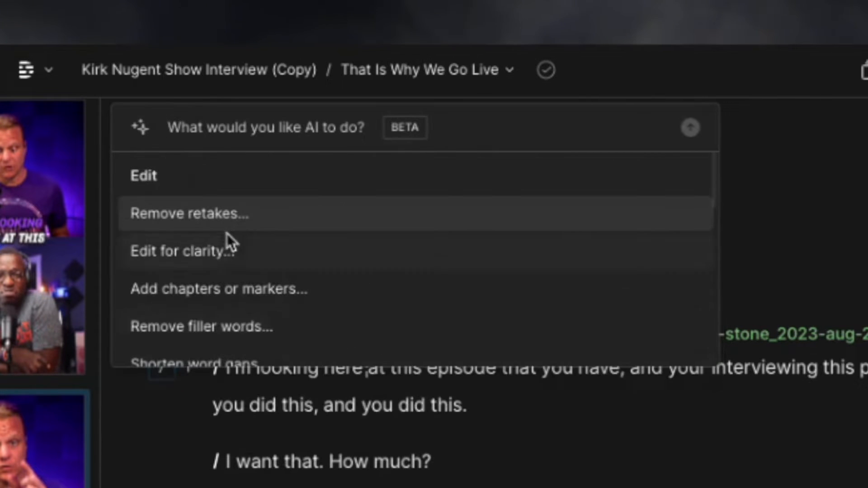
pyautogui.scroll(-3, 211, 247)
pyautogui.scroll(-10, 210, 247)
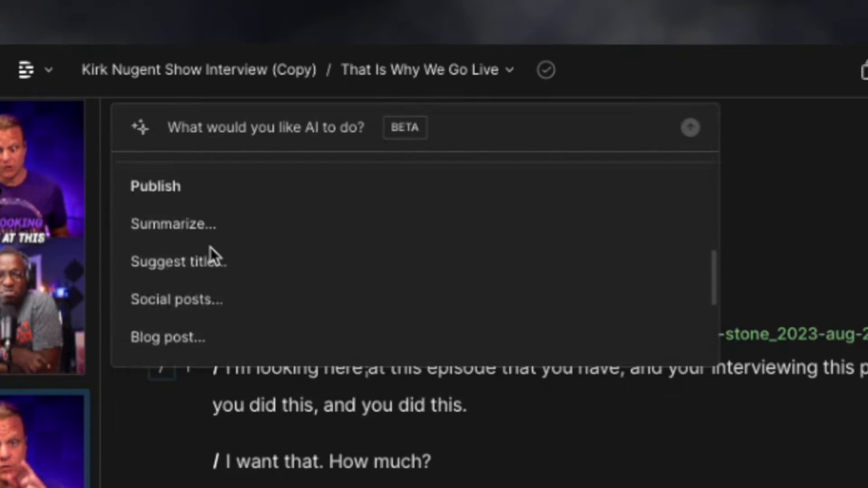
pyautogui.scroll(15, 210, 248)
pyautogui.scroll(-4, 210, 248)
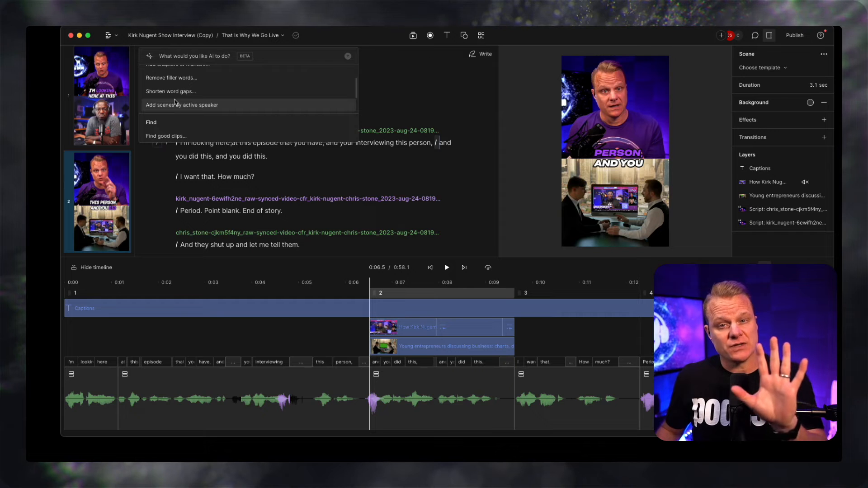
pyautogui.scroll(-1, 212, 249)
pyautogui.scroll(-5, 175, 101)
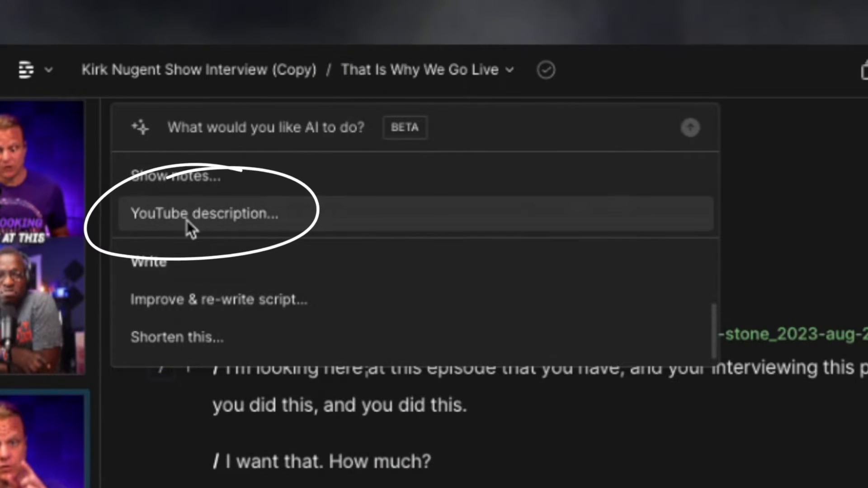
pyautogui.click(186, 220)
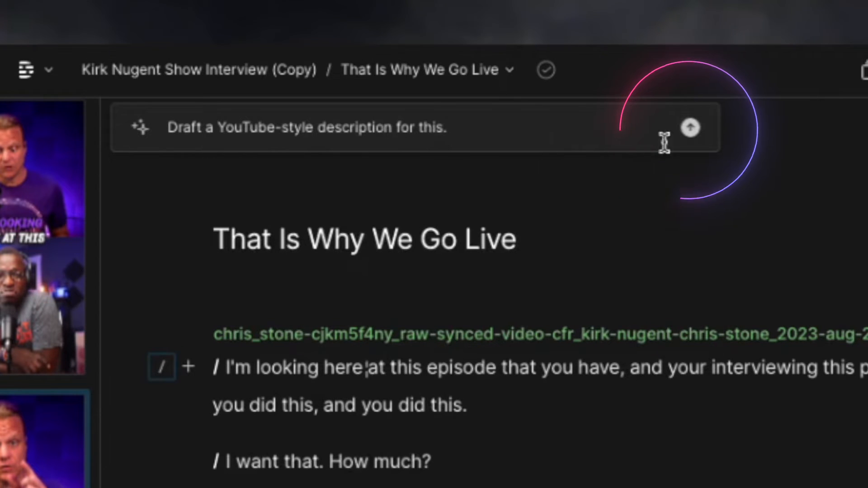
# Step: Generate the AI description 'Harness Your Superpower: The Importance of Going Live' with chapters
pyautogui.click(690, 129)
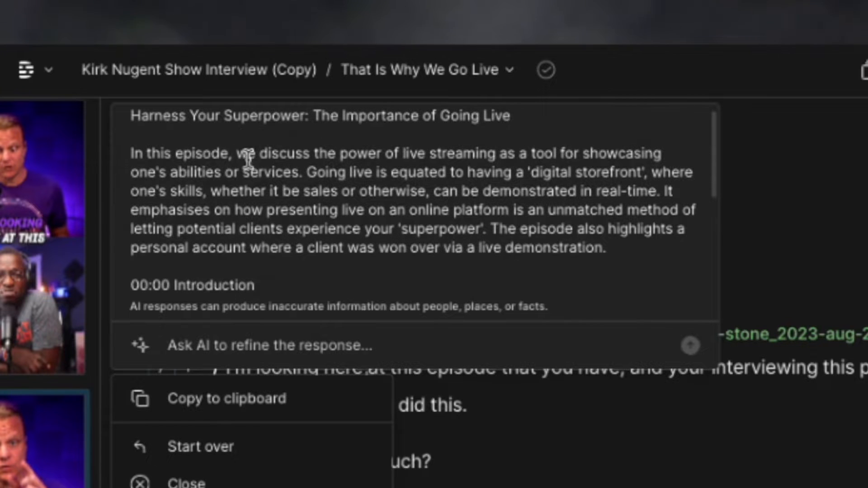
pyautogui.scroll(2, 352, 179)
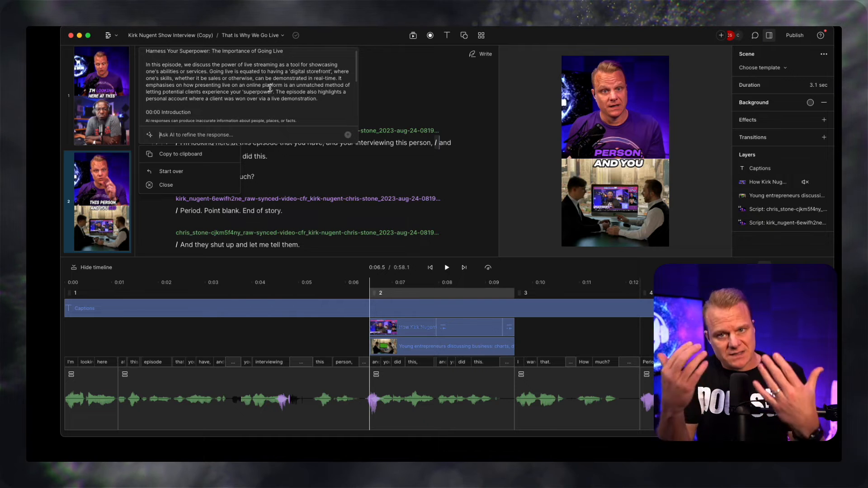
# Step: Select the five chapter lines, 00:00 The Power of Live Interviews through 00:53 Conclusion
pyautogui.scroll(-5, 231, 83)
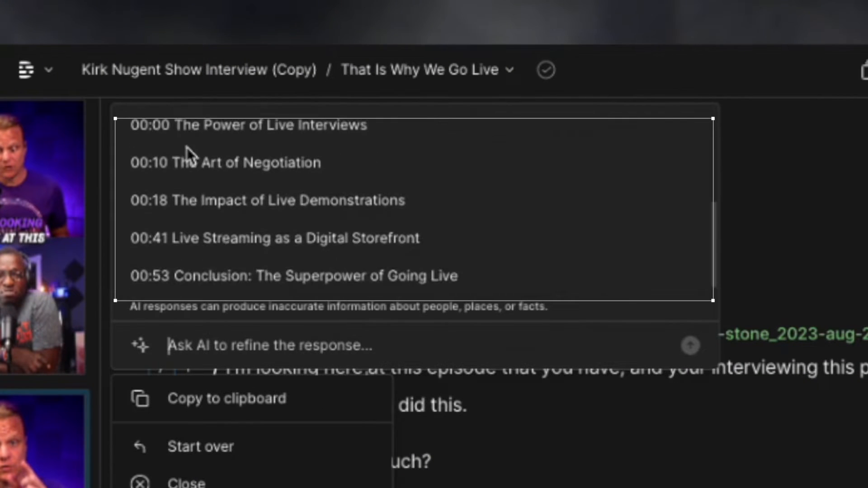
pyautogui.scroll(2, 187, 147)
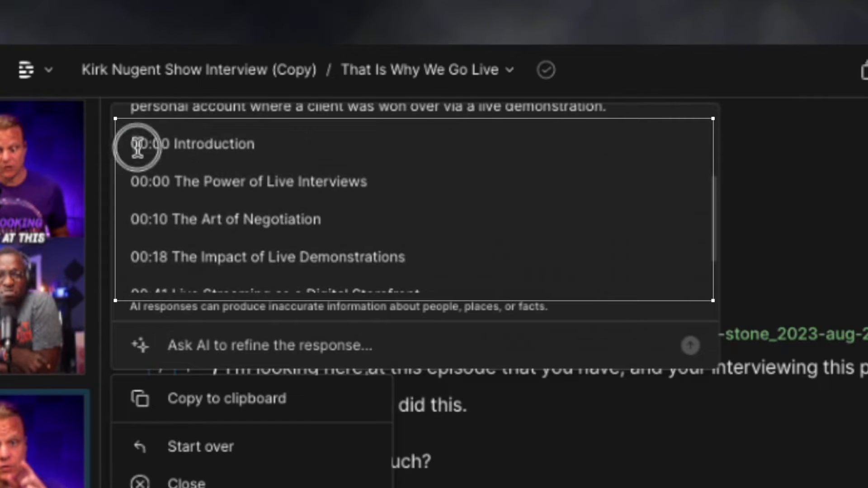
pyautogui.moveTo(180, 186); pyautogui.dragTo(404, 213)
pyautogui.scroll(3, 356, 222)
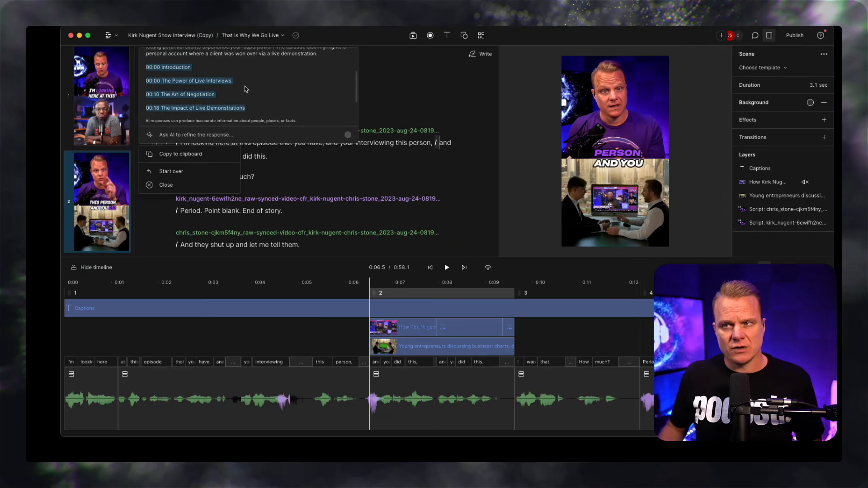
pyautogui.scroll(1, 183, 88)
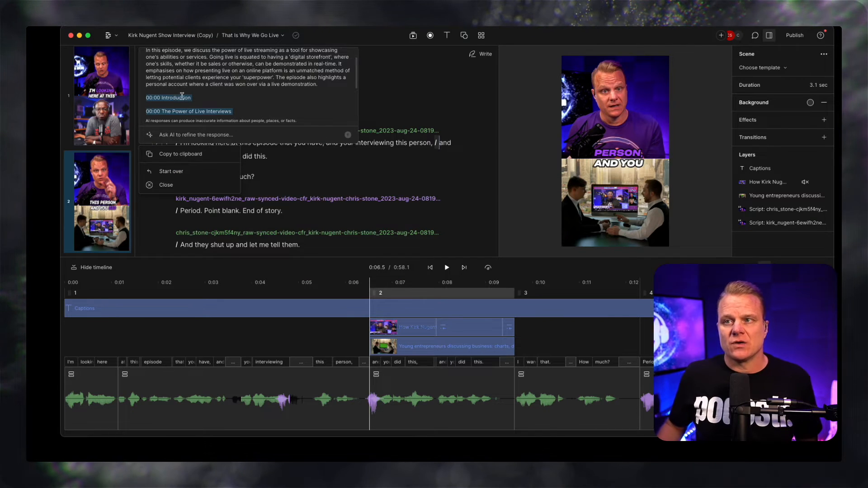
pyautogui.scroll(-1, 182, 96)
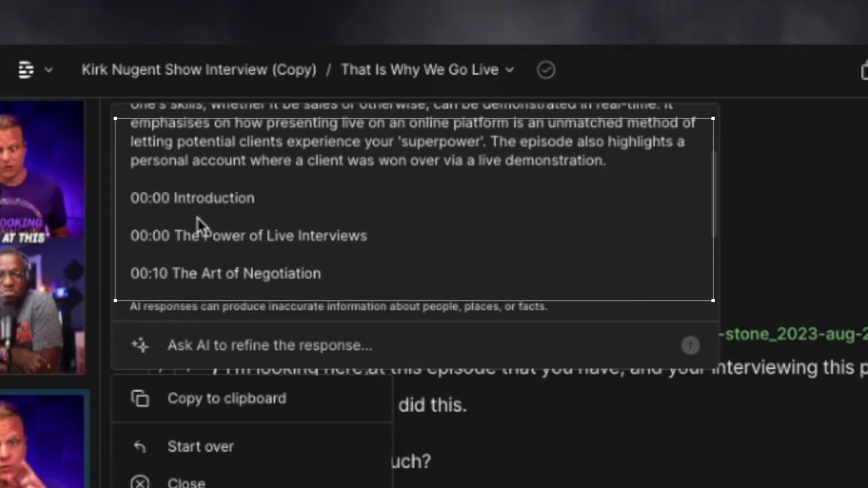
pyautogui.moveTo(130, 236); pyautogui.dragTo(347, 213)
pyautogui.moveTo(224, 87); pyautogui.dragTo(271, 108)
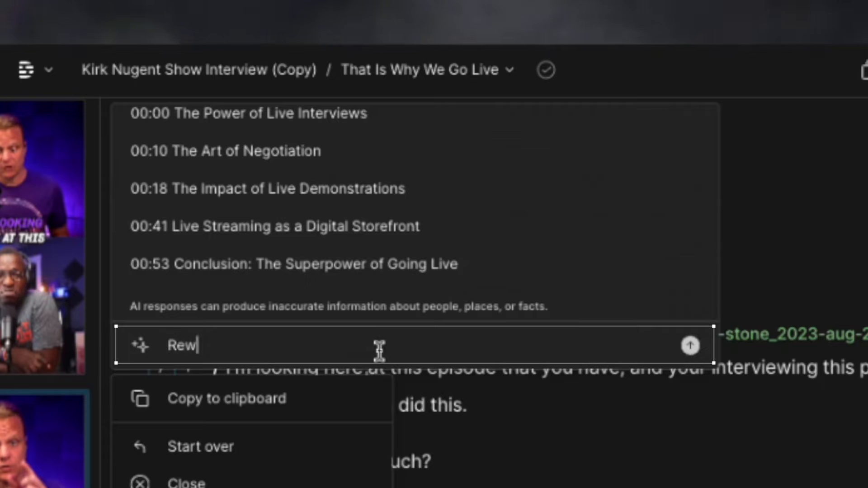
# Step: Ask AI to 'Reword this description in a more humorous fashion, and add emojis'
pyautogui.write('escription in a more humorous fashion, and add')
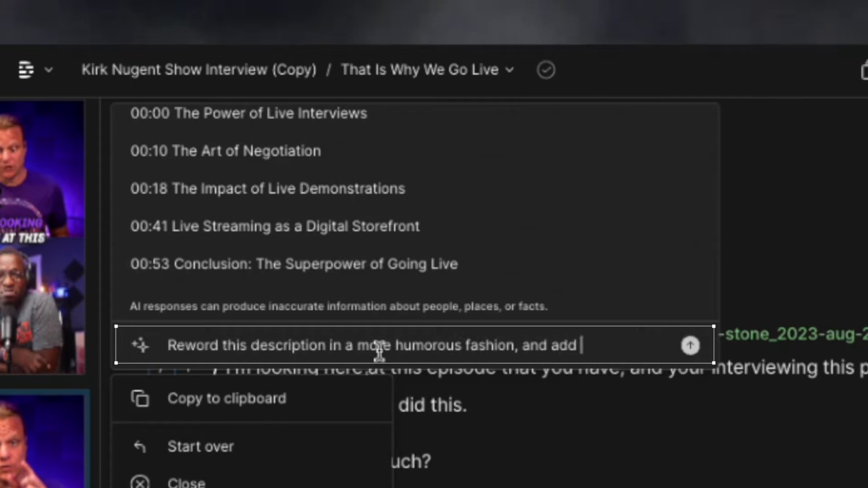
pyautogui.write('jis')
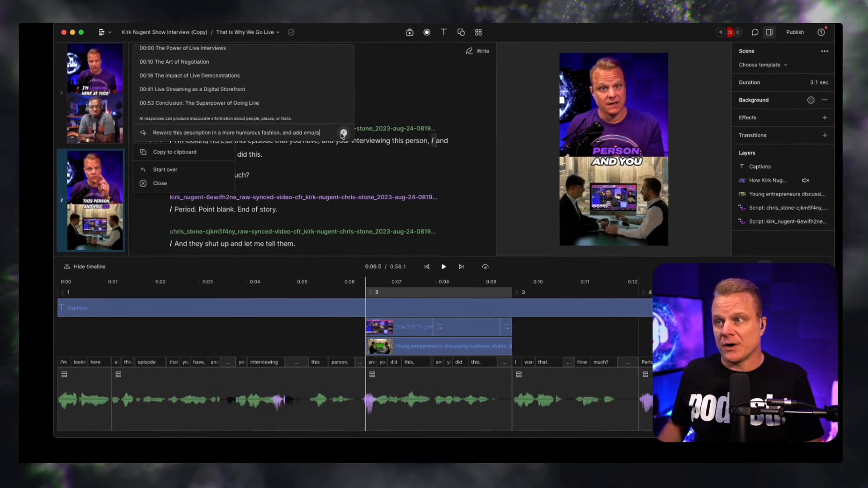
pyautogui.click(347, 134)
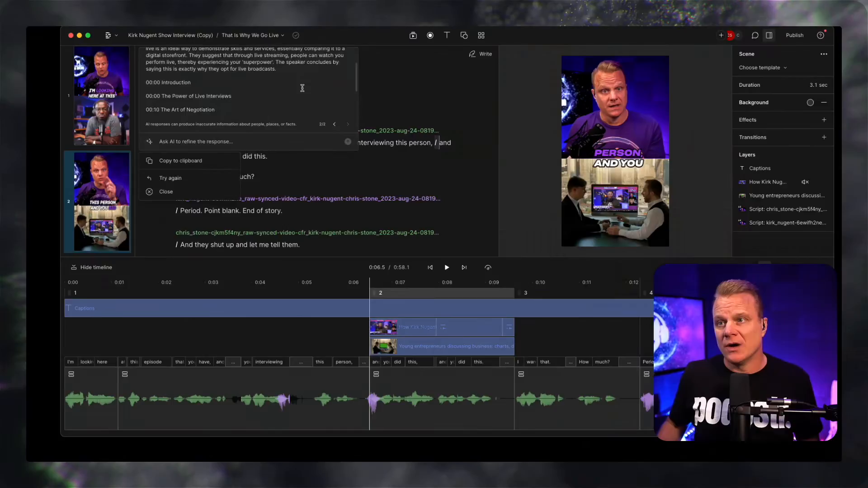
# Step: Read the second version, 'Power of Live Streaming for Business', and its revised chapters
pyautogui.scroll(-3, 302, 88)
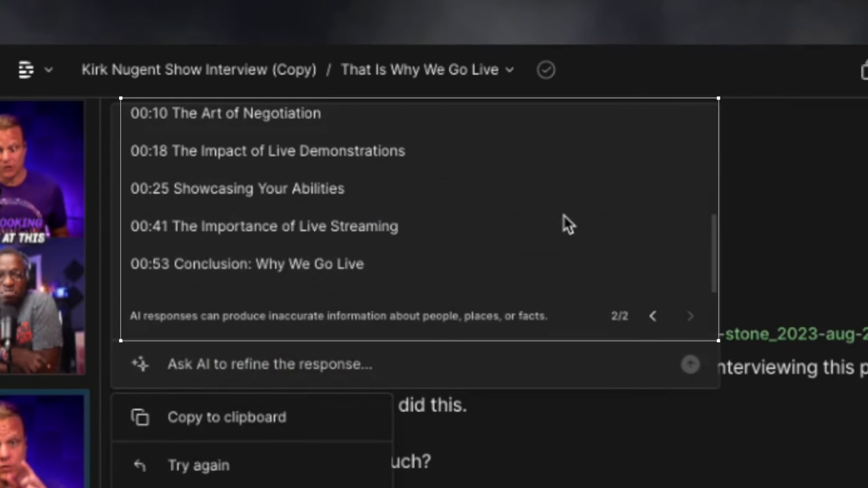
pyautogui.scroll(5, 303, 89)
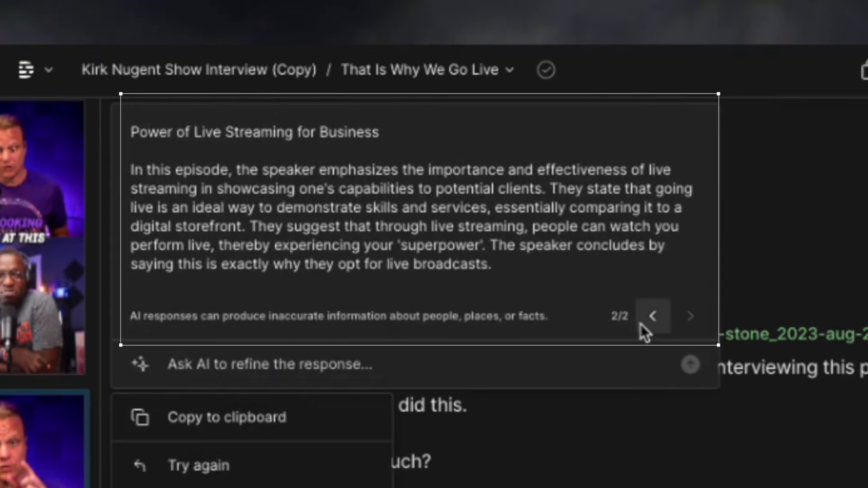